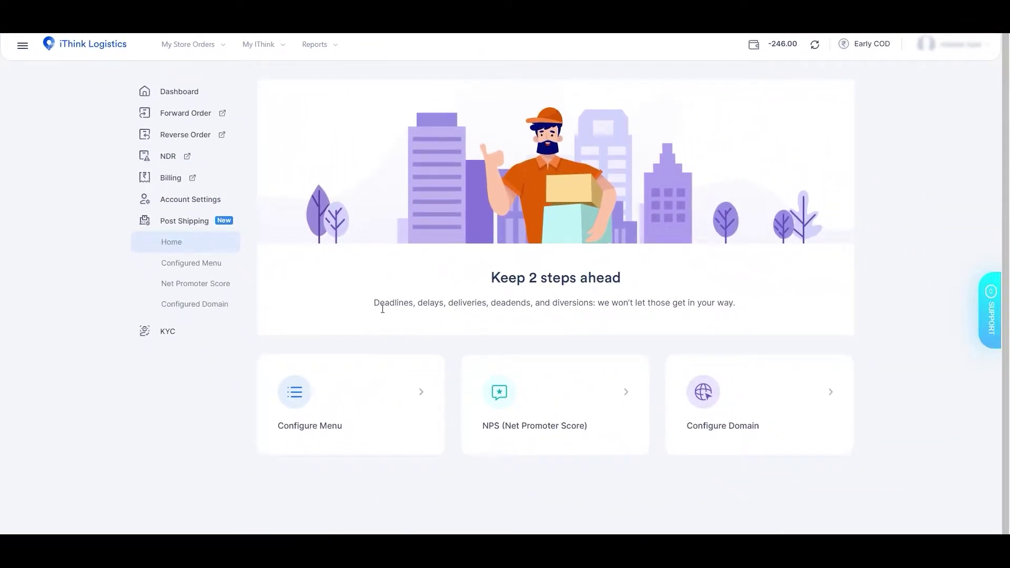
# - Log in to the iThink Logistics account from the login page
pyautogui.moveTo(383, 309); pyautogui.dragTo(748, 317)
pyautogui.click(731, 321)
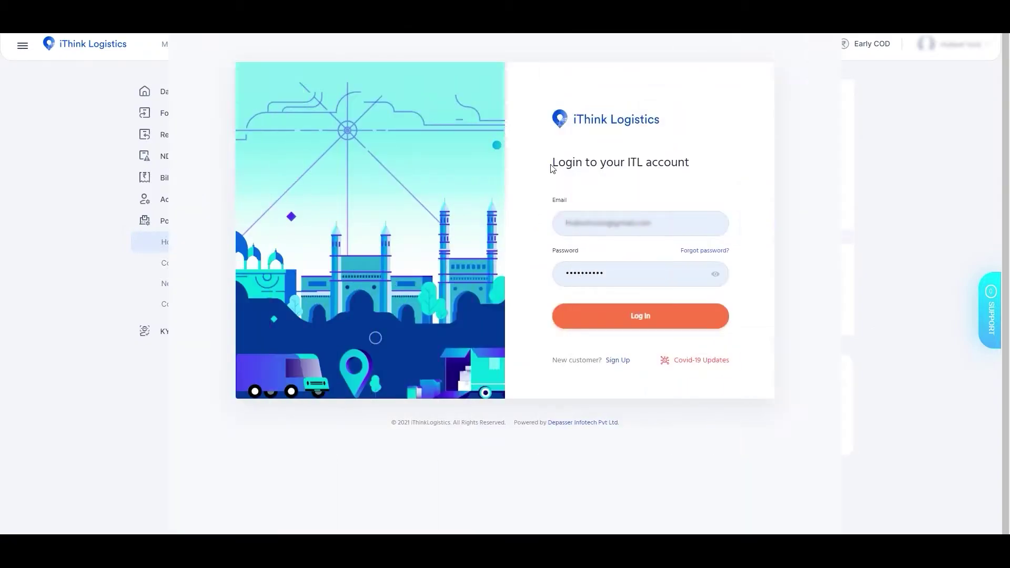
pyautogui.moveTo(552, 163); pyautogui.dragTo(602, 169)
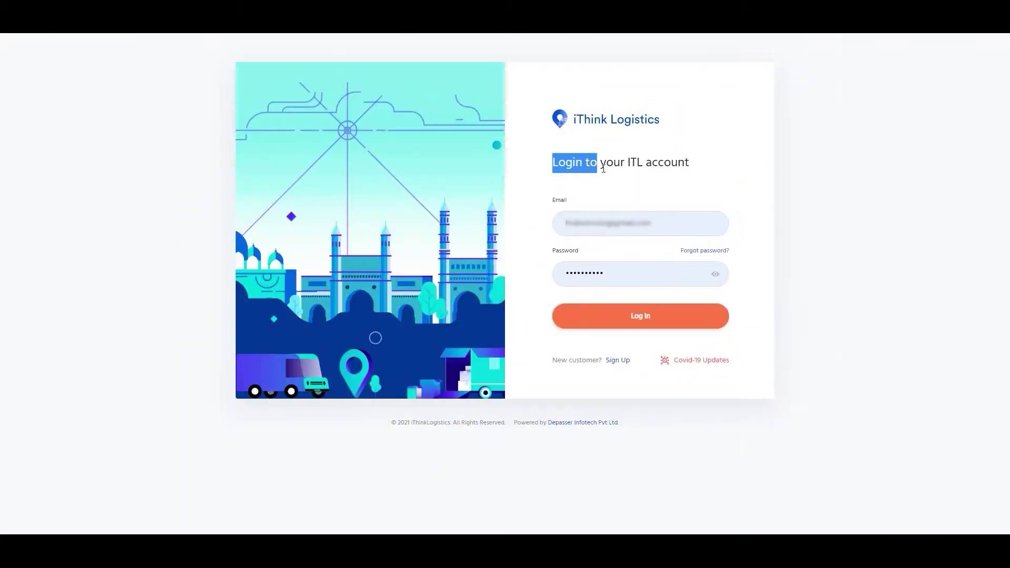
pyautogui.click(605, 274)
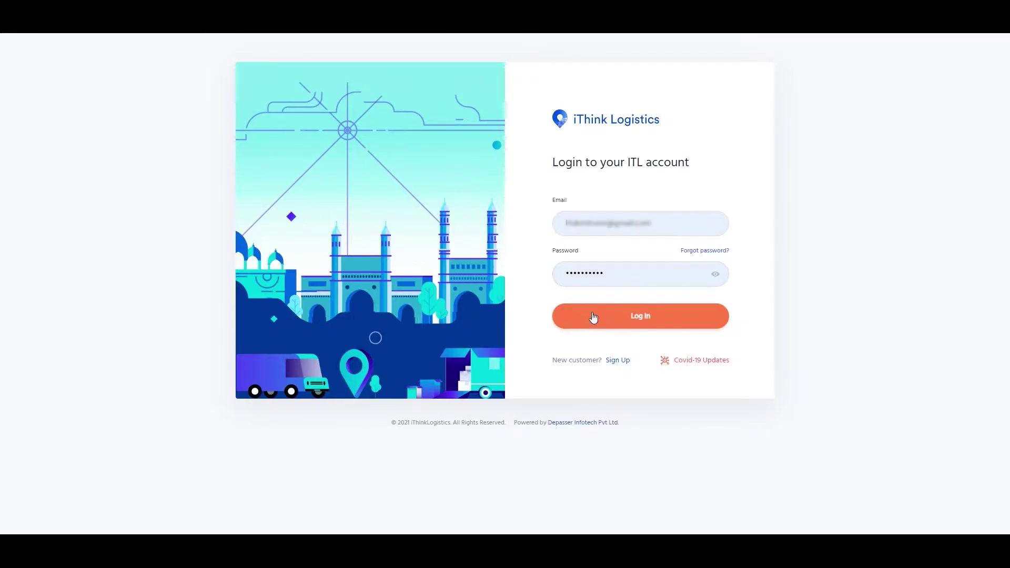
pyautogui.click(598, 322)
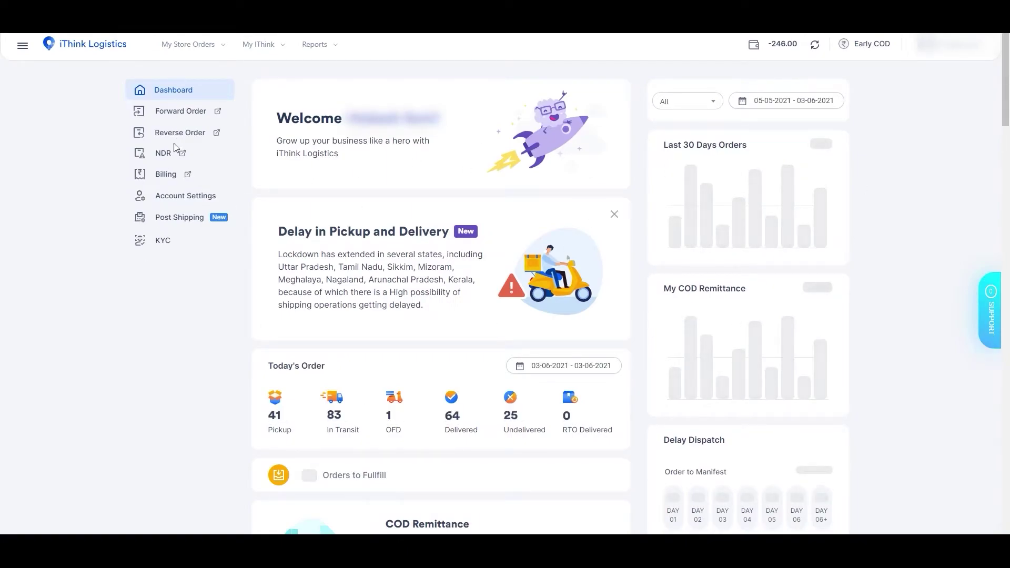
# - Expand Post Shipping and point out its menu configuration and NPS options
pyautogui.click(176, 223)
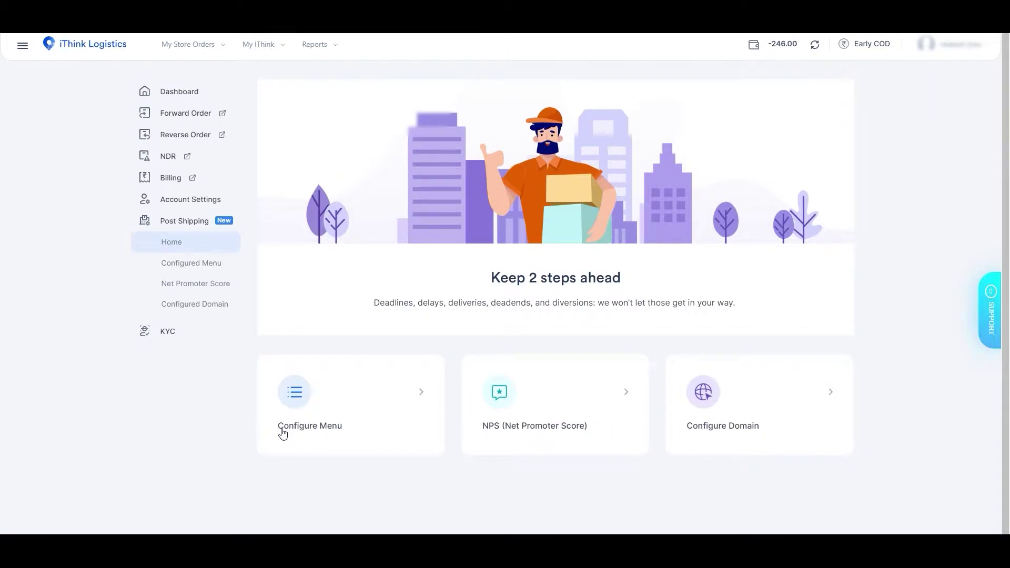
pyautogui.moveTo(276, 437); pyautogui.dragTo(431, 466)
pyautogui.moveTo(481, 436); pyautogui.dragTo(793, 438)
# - Open Configure Menu and review the existing About link and its address
pyautogui.click(615, 491)
pyautogui.click(297, 394)
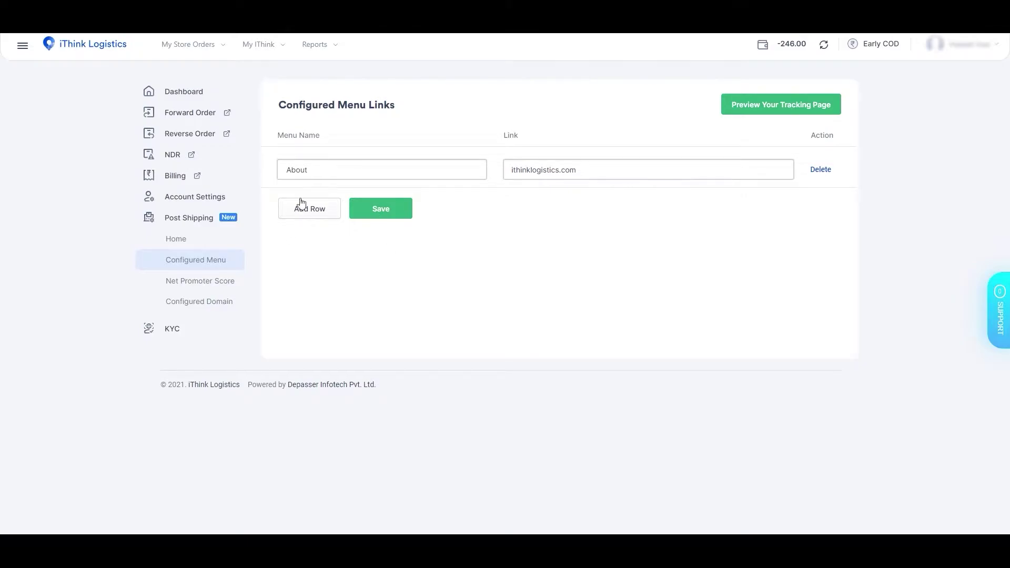
pyautogui.moveTo(304, 137); pyautogui.dragTo(322, 138)
pyautogui.click(387, 178)
pyautogui.moveTo(277, 135); pyautogui.dragTo(323, 140)
pyautogui.moveTo(508, 142); pyautogui.dragTo(584, 176)
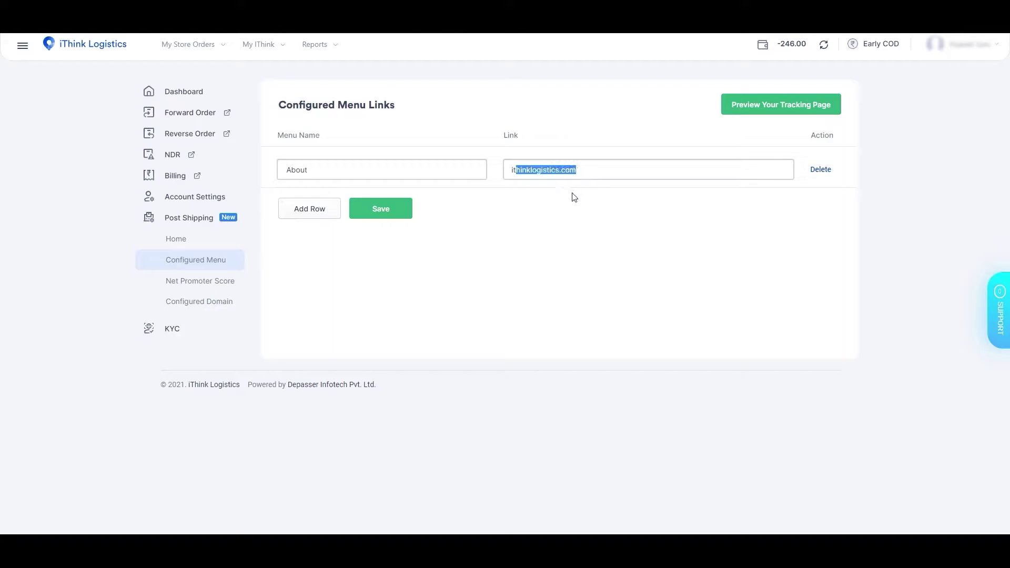
pyautogui.click(573, 197)
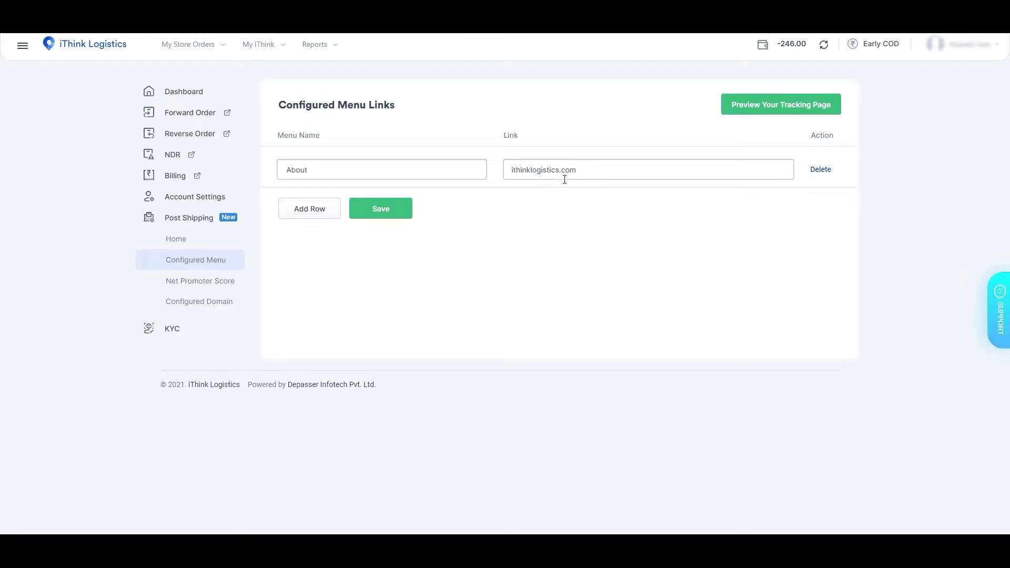
# - Add a new menu row named 'Test' and save the menu links
pyautogui.doubleClick(323, 208)
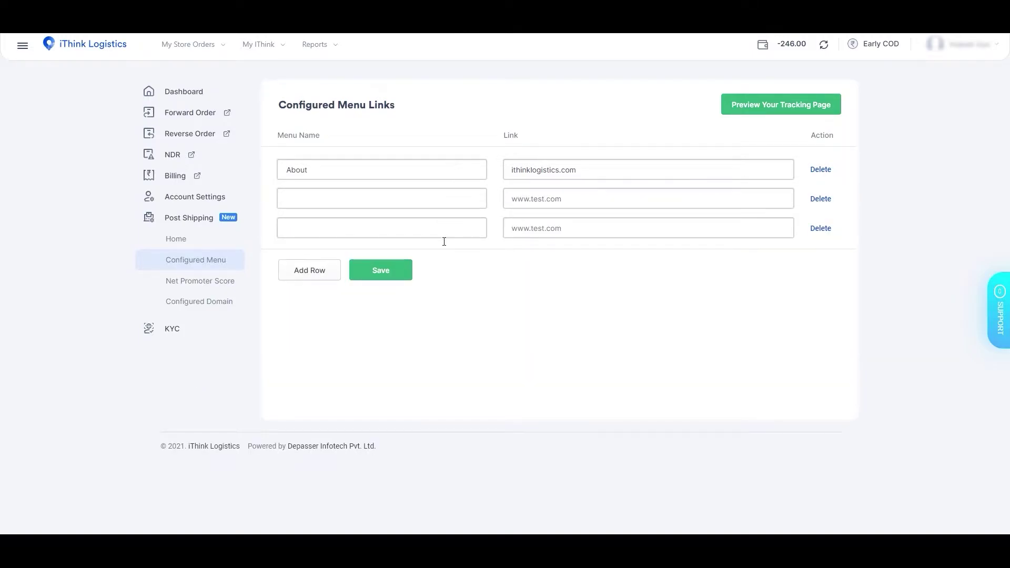
pyautogui.click(408, 199)
pyautogui.write('Test')
pyautogui.click(391, 270)
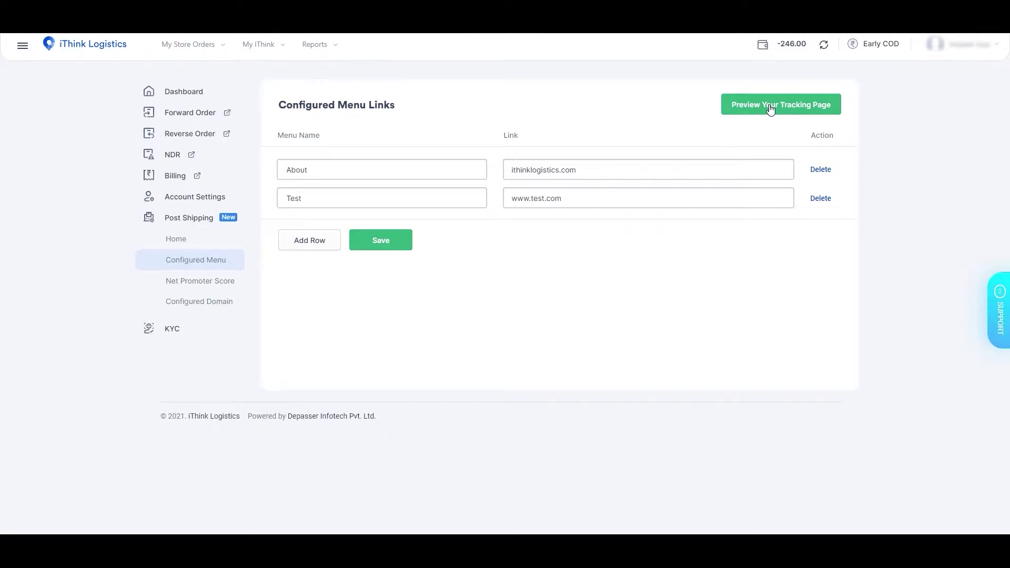
pyautogui.click(766, 104)
# - Open the Net Promoter Score page and highlight its description and formula
pyautogui.click(205, 285)
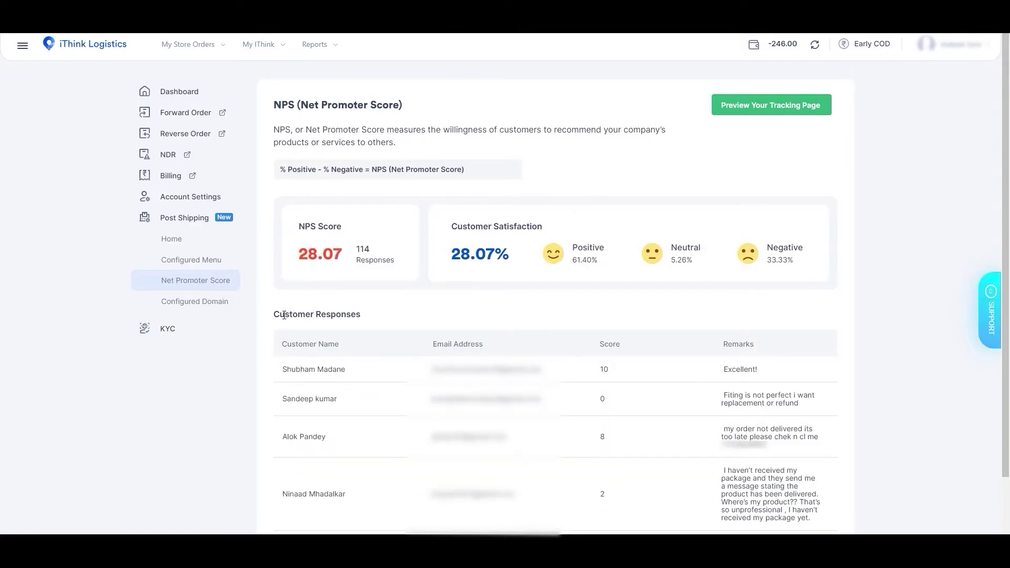
pyautogui.moveTo(280, 133); pyautogui.dragTo(399, 146)
pyautogui.click(400, 146)
pyautogui.moveTo(279, 170); pyautogui.dragTo(367, 176)
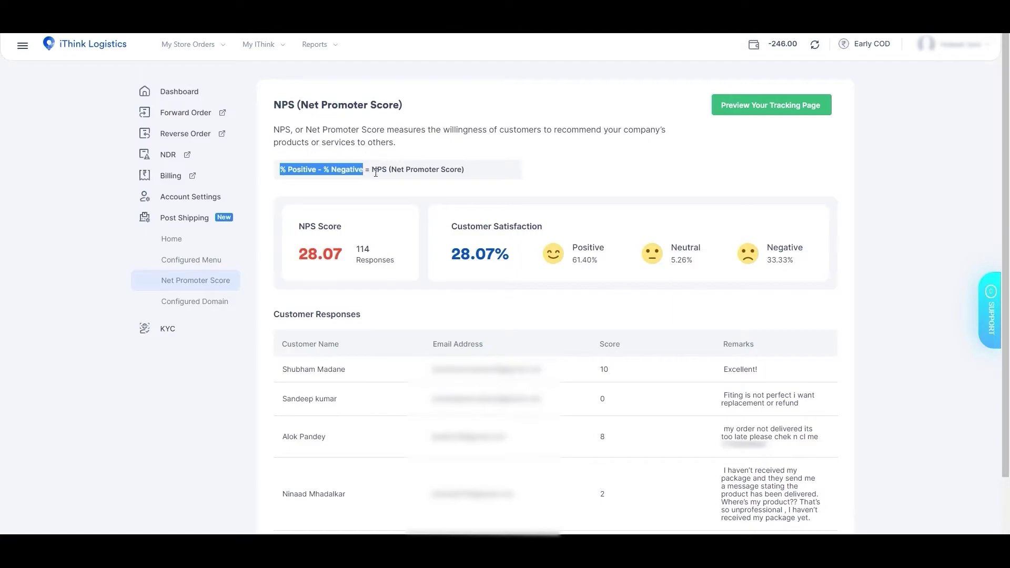
pyautogui.doubleClick(375, 172)
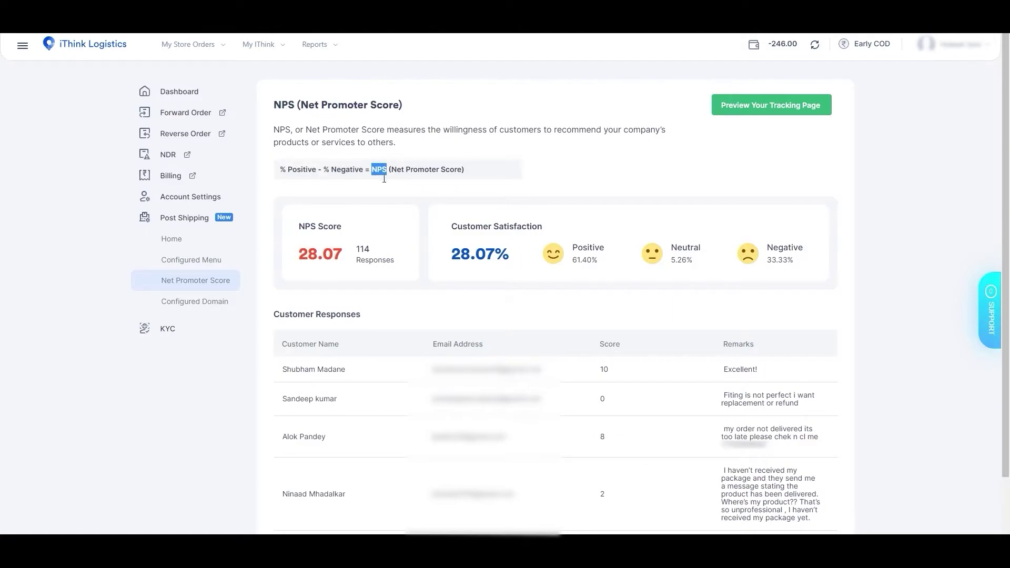
pyautogui.click(425, 230)
pyautogui.click(424, 229)
# - Highlight the first response's score of 10 and the Positive, Neutral and Negative shares
pyautogui.doubleClick(606, 374)
pyautogui.moveTo(572, 248); pyautogui.dragTo(607, 254)
pyautogui.moveTo(671, 248); pyautogui.dragTo(702, 253)
pyautogui.moveTo(766, 247); pyautogui.dragTo(810, 250)
pyautogui.click(672, 251)
pyautogui.moveTo(273, 314); pyautogui.dragTo(285, 318)
pyautogui.moveTo(279, 345); pyautogui.dragTo(482, 349)
pyautogui.moveTo(598, 346); pyautogui.dragTo(630, 349)
pyautogui.moveTo(722, 348); pyautogui.dragTo(759, 348)
pyautogui.click(697, 342)
# - Open Configured Domain, choose ithink.com as the domain and confirm it is available
pyautogui.click(194, 303)
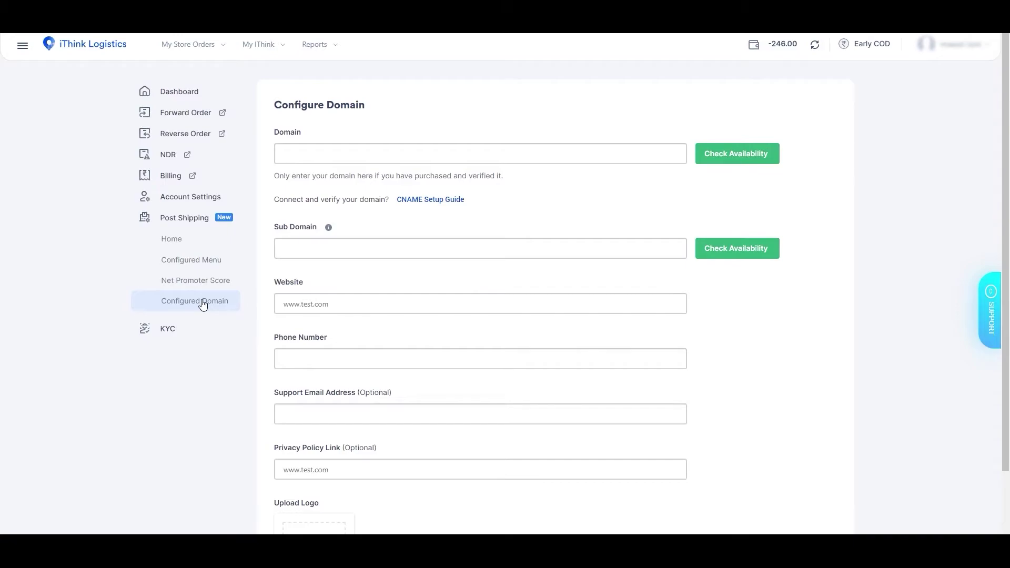
pyautogui.moveTo(274, 105); pyautogui.dragTo(372, 110)
pyautogui.moveTo(274, 135); pyautogui.dragTo(309, 138)
pyautogui.click(315, 157)
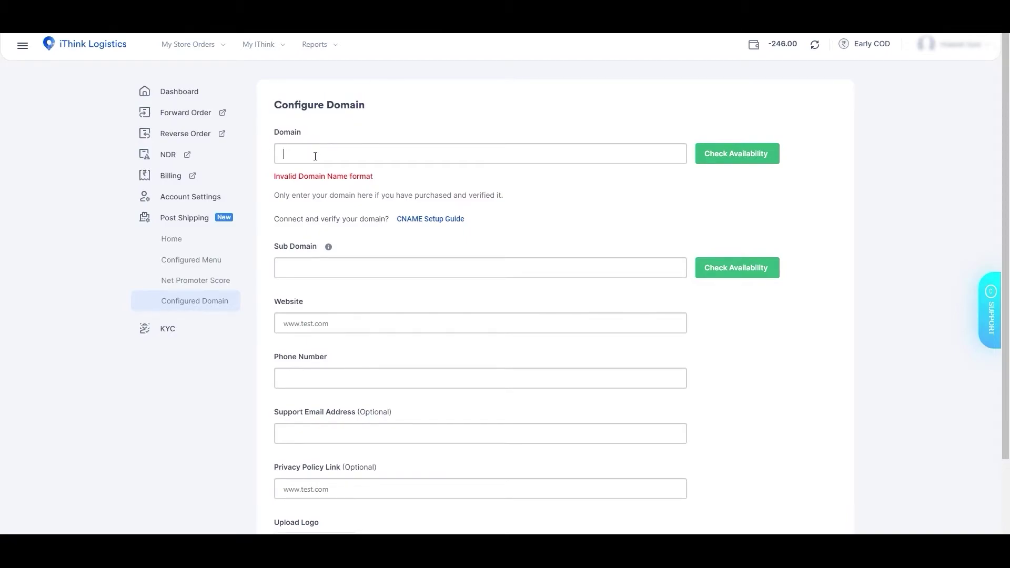
pyautogui.click(322, 179)
pyautogui.click(743, 154)
# - Try sub domain 'texst', check its availability and highlight the domain verification prompt
pyautogui.click(335, 251)
pyautogui.write('tex')
pyautogui.write('st')
pyautogui.click(767, 250)
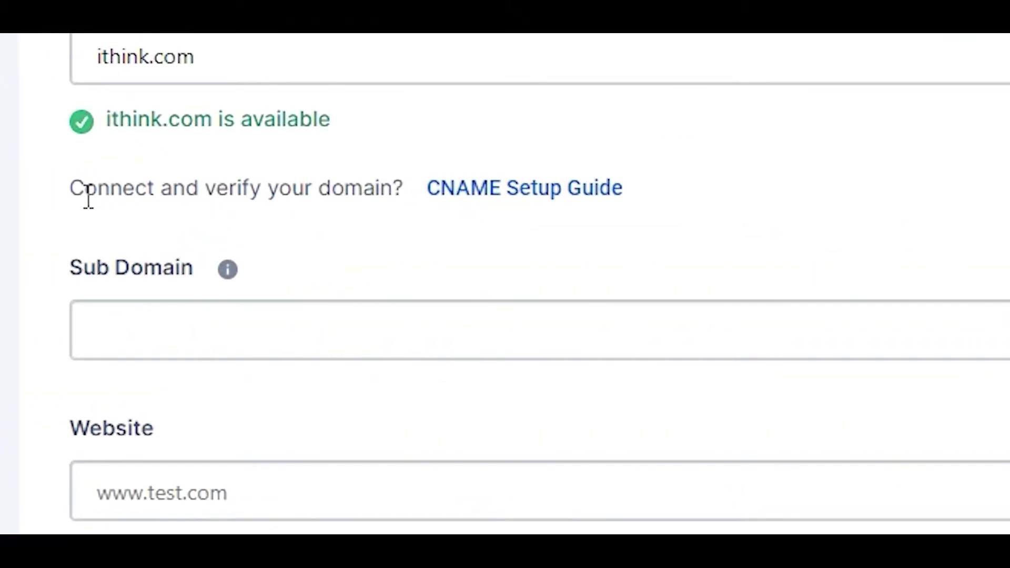
pyautogui.moveTo(275, 201); pyautogui.dragTo(413, 200)
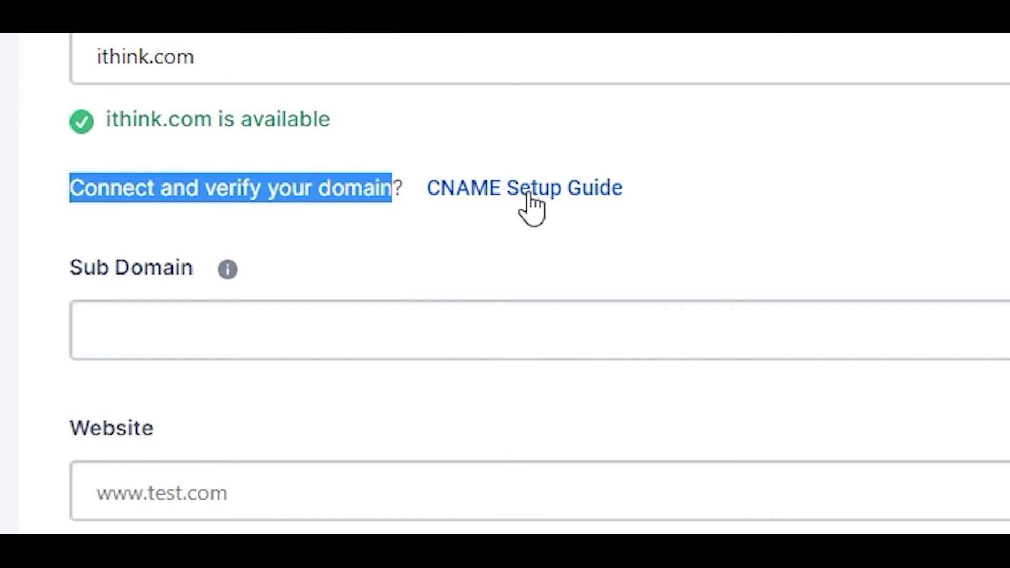
pyautogui.click(461, 238)
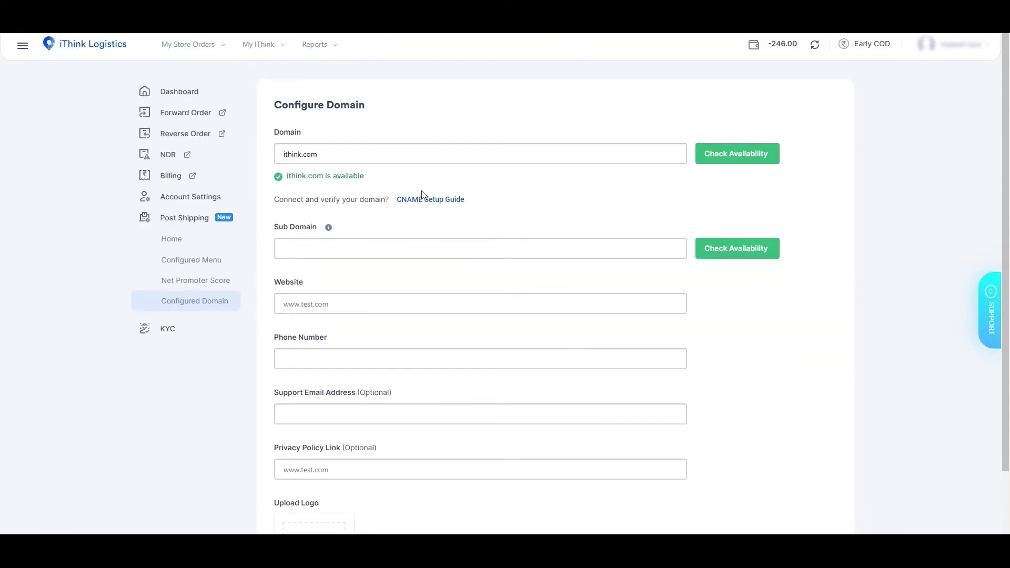
# - Enter the sub domain test and confirm it is available
pyautogui.doubleClick(279, 135)
pyautogui.moveTo(276, 229); pyautogui.dragTo(341, 251)
pyautogui.write('tex')
pyautogui.write('test')
pyautogui.click(767, 251)
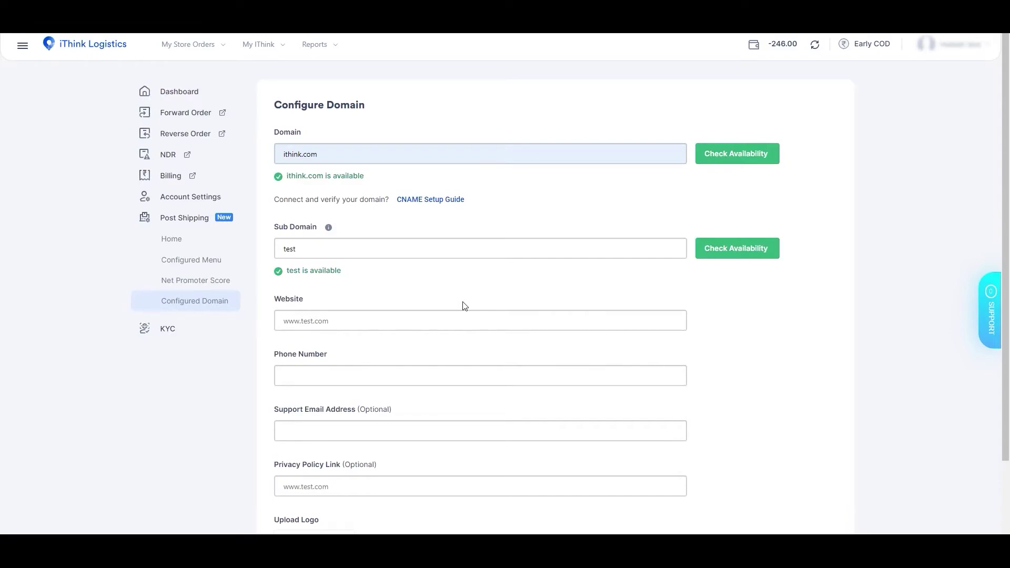
pyautogui.click(342, 308)
pyautogui.write('www.test.com')
pyautogui.click(359, 373)
pyautogui.write('9876543210')
# - Upload a logo image file under Upload Logo in the domain settings
pyautogui.scroll(-2, 388, 473)
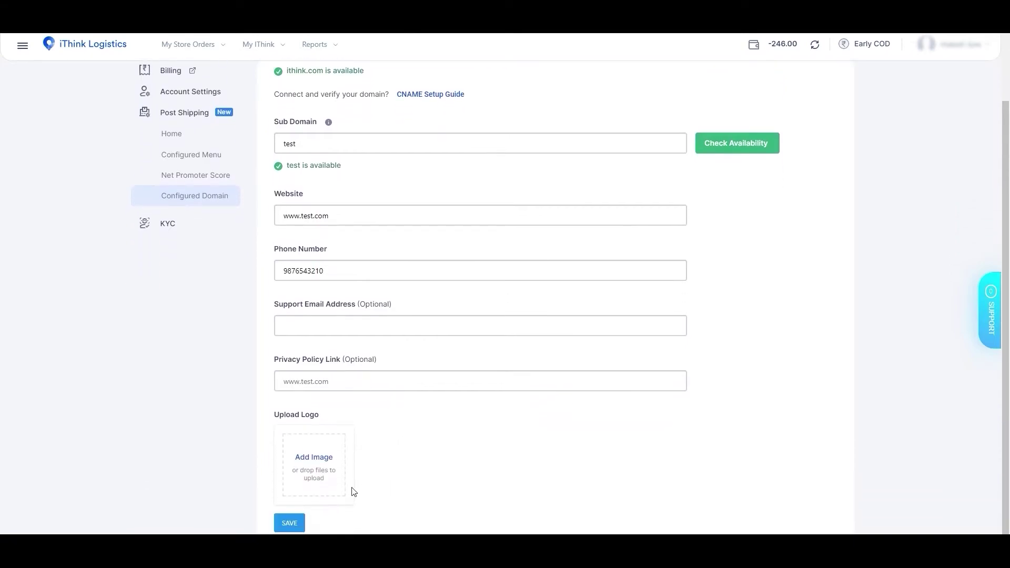
pyautogui.click(314, 459)
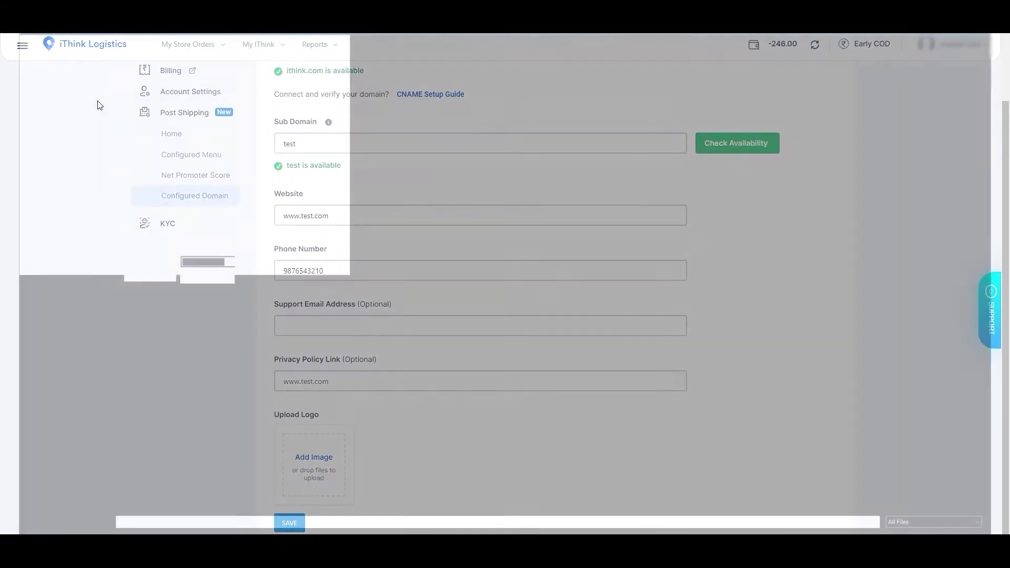
pyautogui.click(286, 104)
pyautogui.doubleClick(286, 104)
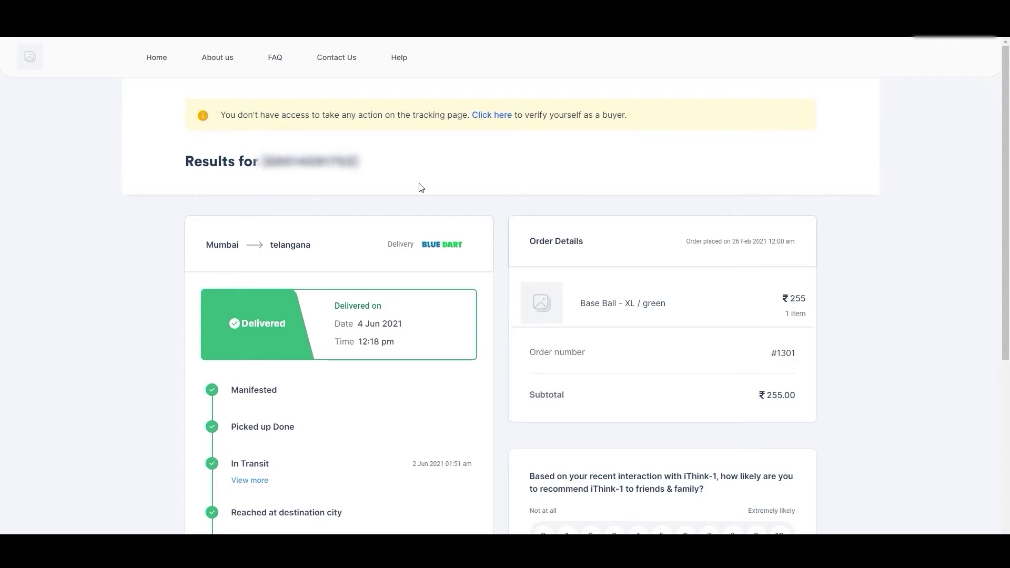
pyautogui.moveTo(221, 114); pyautogui.dragTo(463, 125)
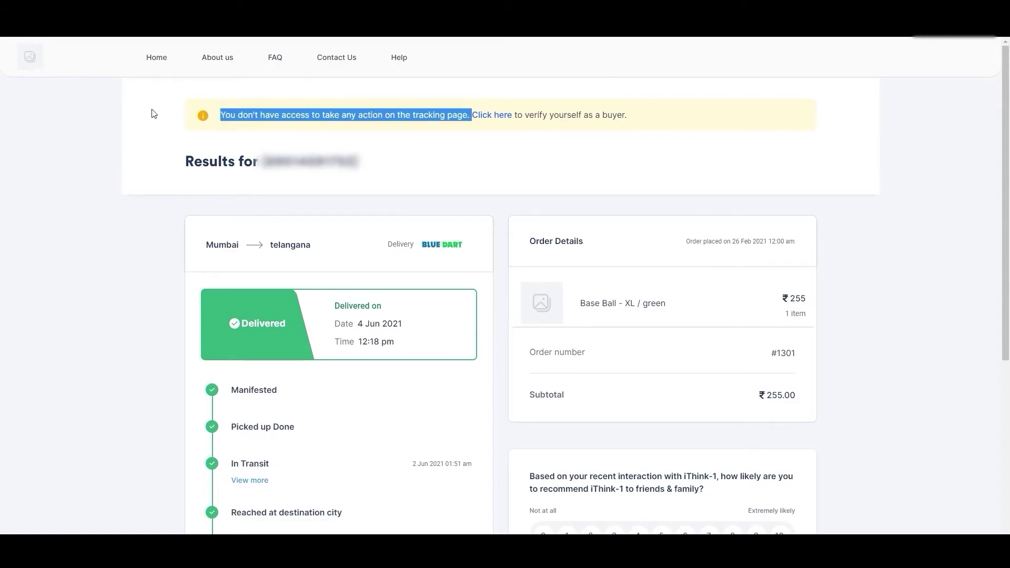
pyautogui.click(217, 116)
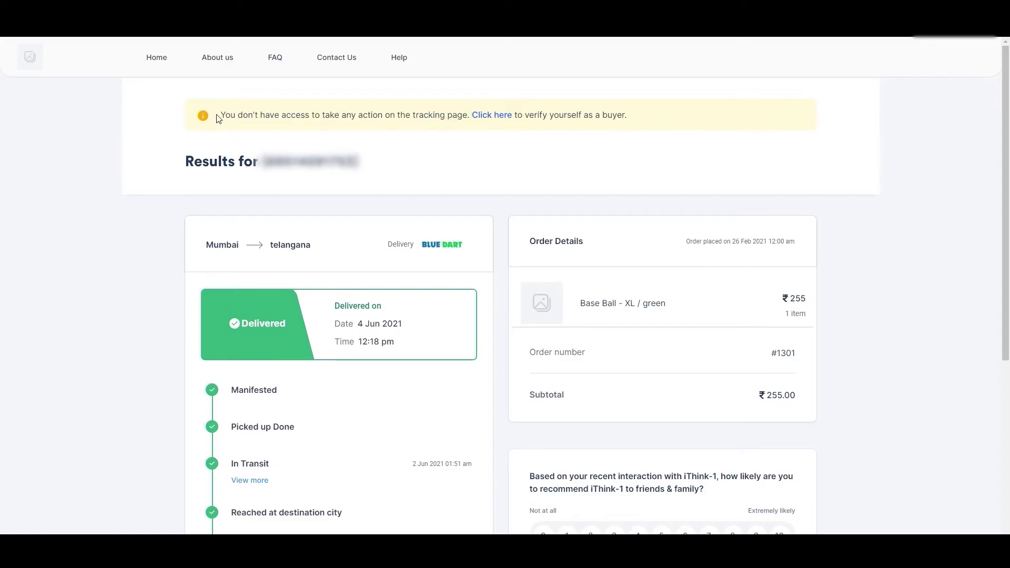
pyautogui.moveTo(220, 116); pyautogui.dragTo(625, 119)
pyautogui.scroll(-3, 508, 181)
pyautogui.moveTo(529, 322); pyautogui.dragTo(638, 345)
pyautogui.click(631, 426)
pyautogui.scroll(3, 585, 358)
pyautogui.scroll(-2, 354, 219)
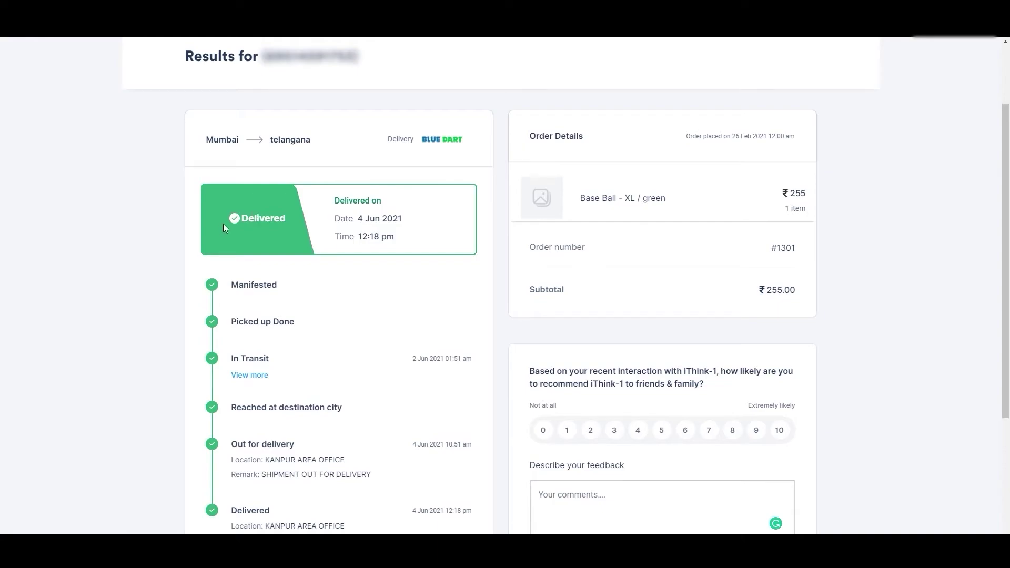
pyautogui.moveTo(358, 220); pyautogui.dragTo(399, 239)
pyautogui.click(360, 326)
pyautogui.moveTo(356, 218); pyautogui.dragTo(405, 244)
pyautogui.moveTo(203, 139); pyautogui.dragTo(310, 149)
pyautogui.click(310, 149)
pyautogui.scroll(2, 413, 308)
pyautogui.click(260, 429)
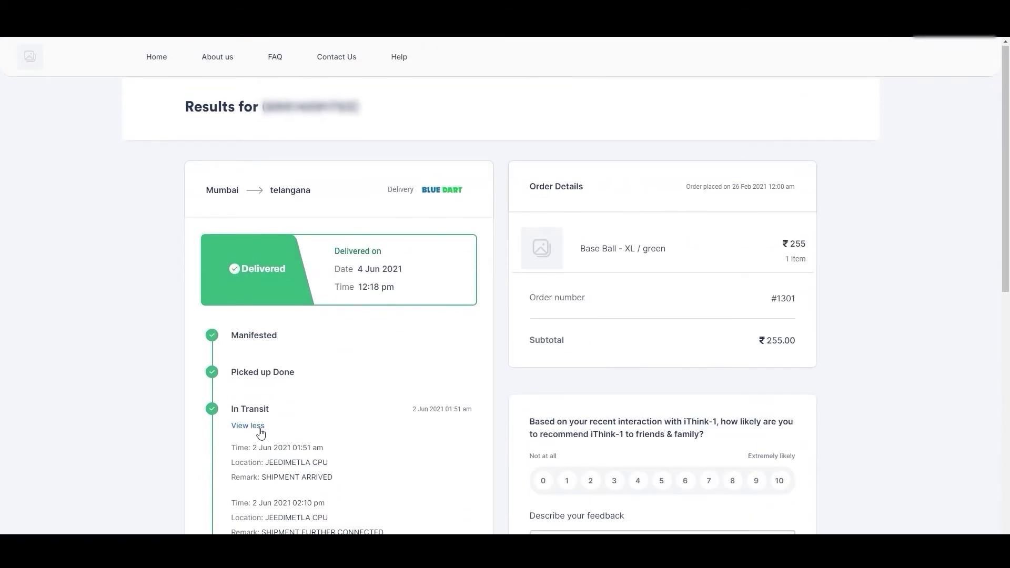
pyautogui.scroll(-3, 260, 433)
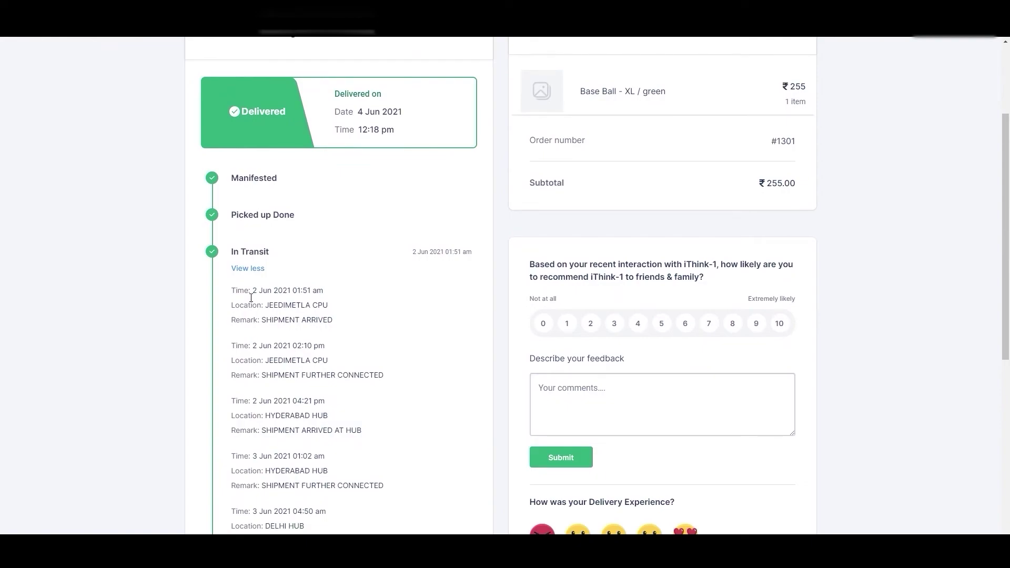
pyautogui.moveTo(251, 297); pyautogui.dragTo(333, 322)
pyautogui.click(267, 325)
pyautogui.scroll(-8, 338, 343)
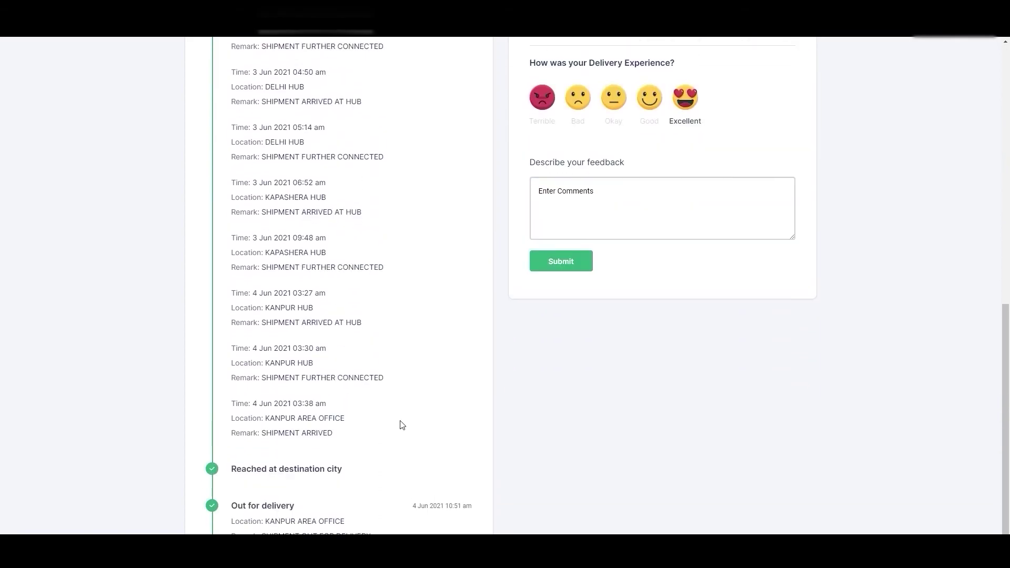
pyautogui.scroll(15, 401, 425)
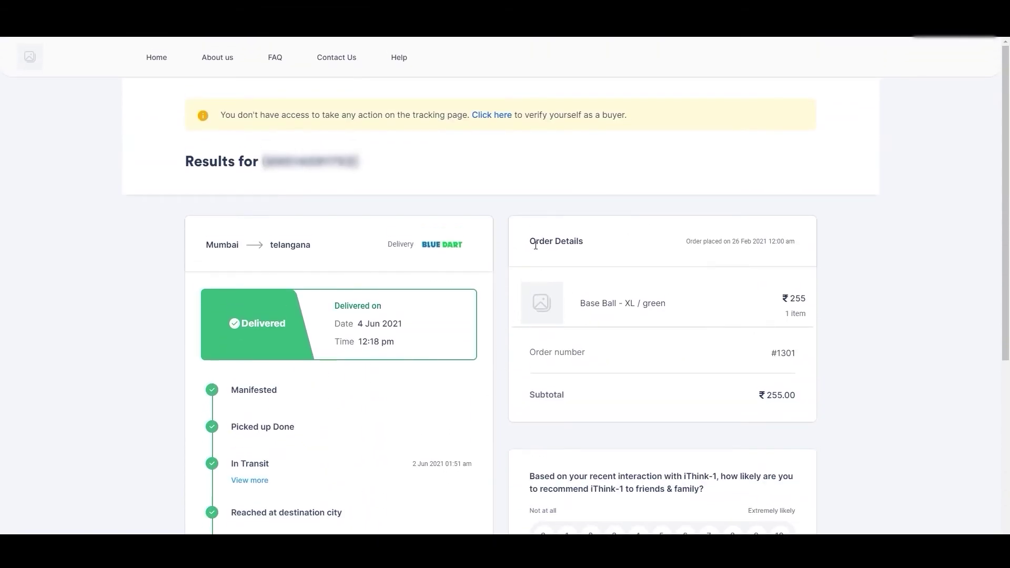
# - Review the order details: Base Ball - XL / green, quantity 1, subtotal 255.00
pyautogui.moveTo(530, 243); pyautogui.dragTo(592, 254)
pyautogui.moveTo(731, 241); pyautogui.dragTo(799, 246)
pyautogui.moveTo(580, 305); pyautogui.dragTo(675, 308)
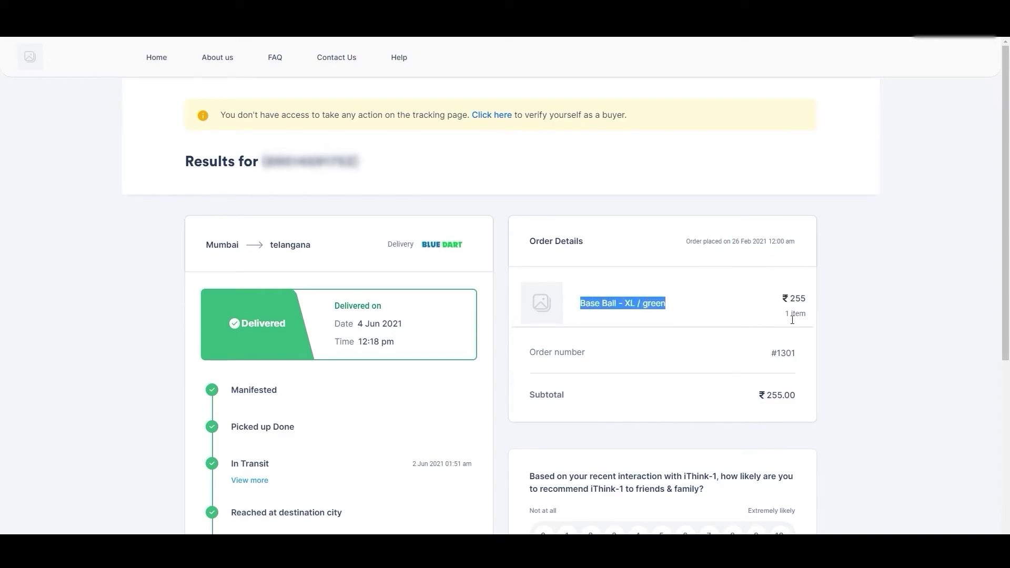
pyautogui.moveTo(785, 314); pyautogui.dragTo(808, 318)
pyautogui.moveTo(526, 399); pyautogui.dragTo(579, 398)
pyautogui.moveTo(761, 396); pyautogui.dragTo(804, 399)
pyautogui.click(676, 373)
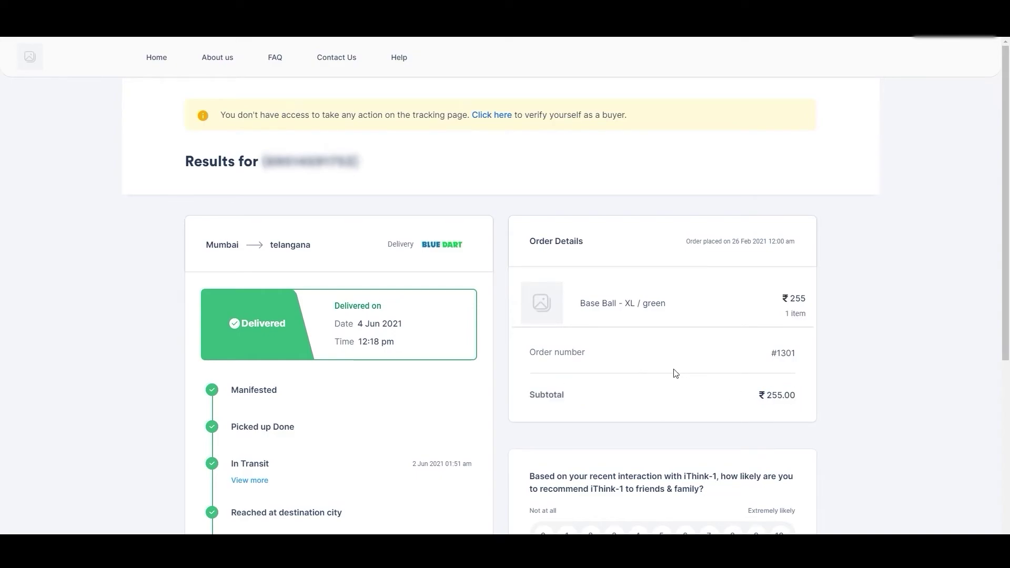
# - Scroll to the recommendation question and select a score of 10
pyautogui.scroll(-1, 675, 373)
pyautogui.scroll(-1, 675, 374)
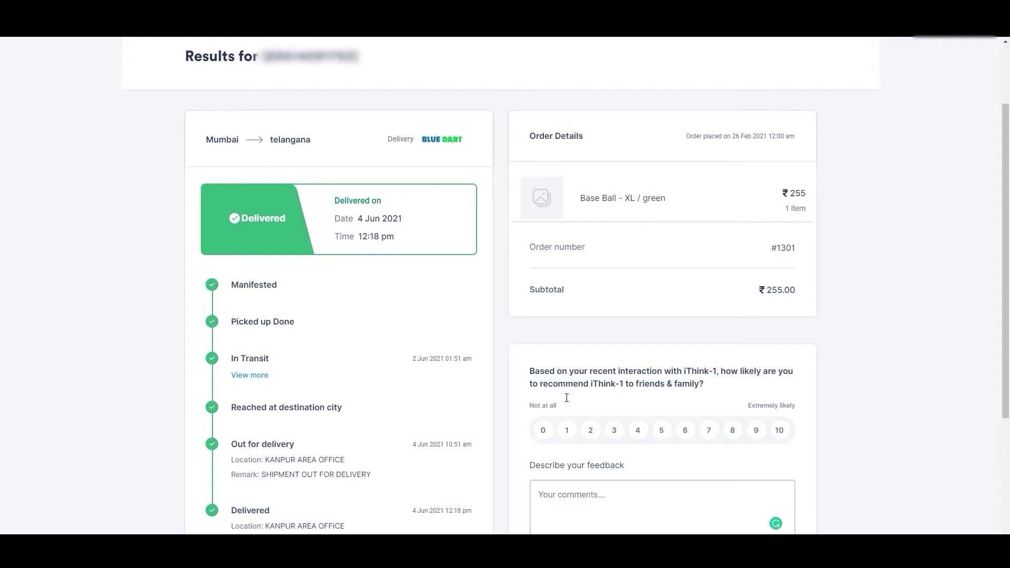
pyautogui.moveTo(530, 371); pyautogui.dragTo(725, 375)
pyautogui.click(725, 375)
pyautogui.click(544, 431)
pyautogui.click(567, 431)
pyautogui.click(779, 433)
# - Enter the remark 'Enter Remark' and submit the recommendation feedback
pyautogui.scroll(-1, 638, 459)
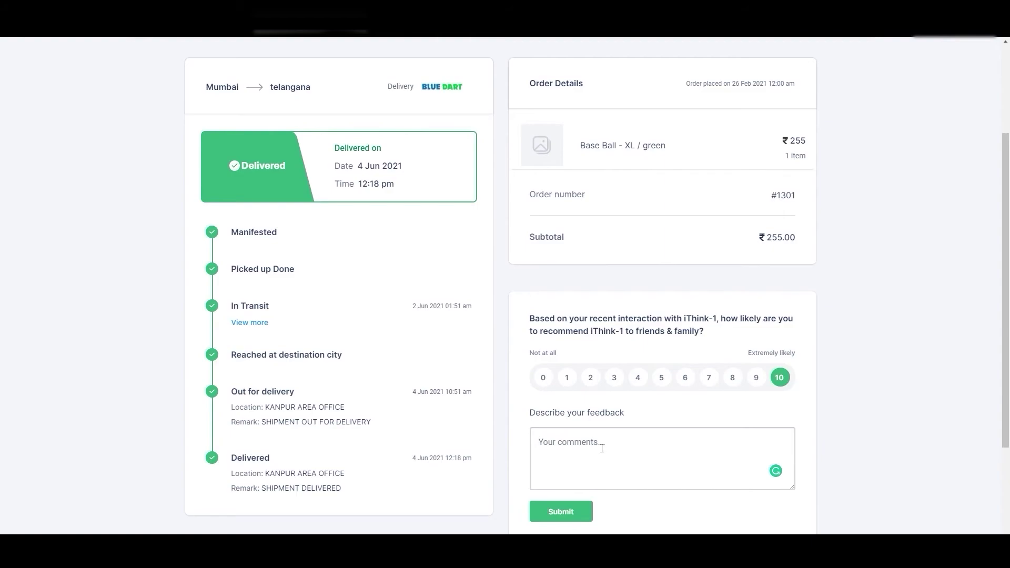
pyautogui.write('Enter Remark')
pyautogui.scroll(-2, 575, 511)
pyautogui.click(581, 414)
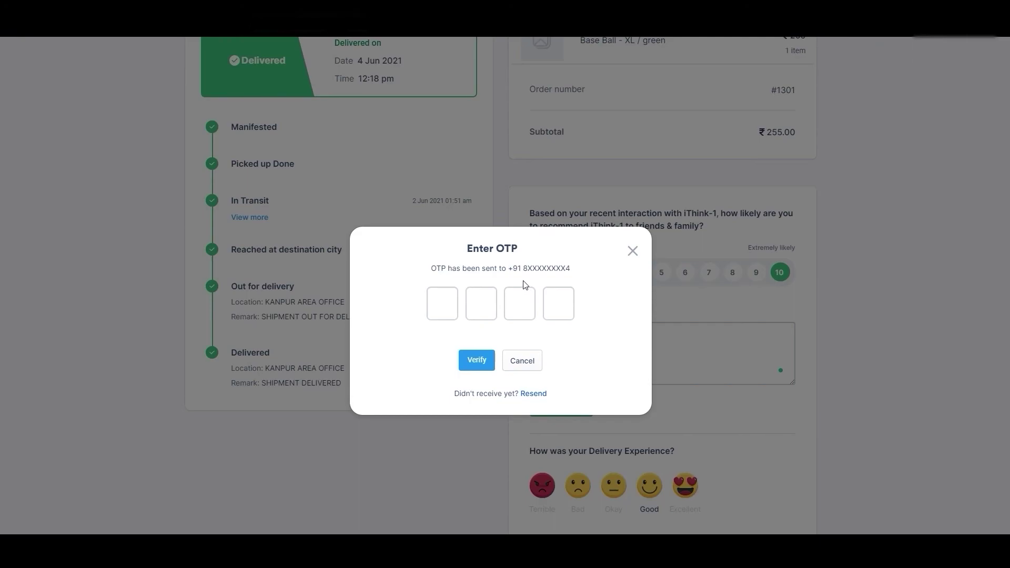
# - Enter the one-time code sent to the buyer's phone and verify it
pyautogui.moveTo(527, 270); pyautogui.dragTo(572, 277)
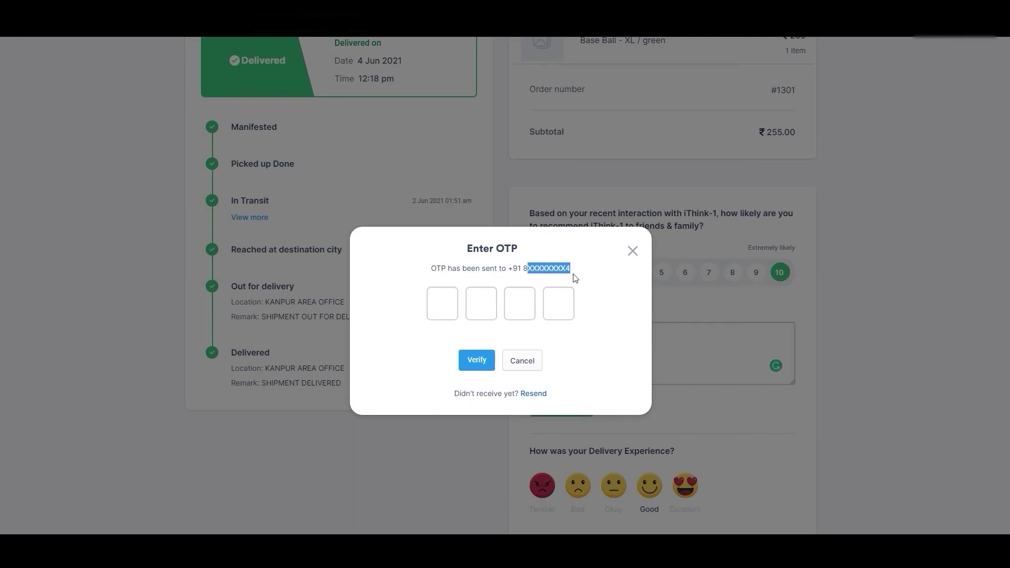
pyautogui.click(492, 309)
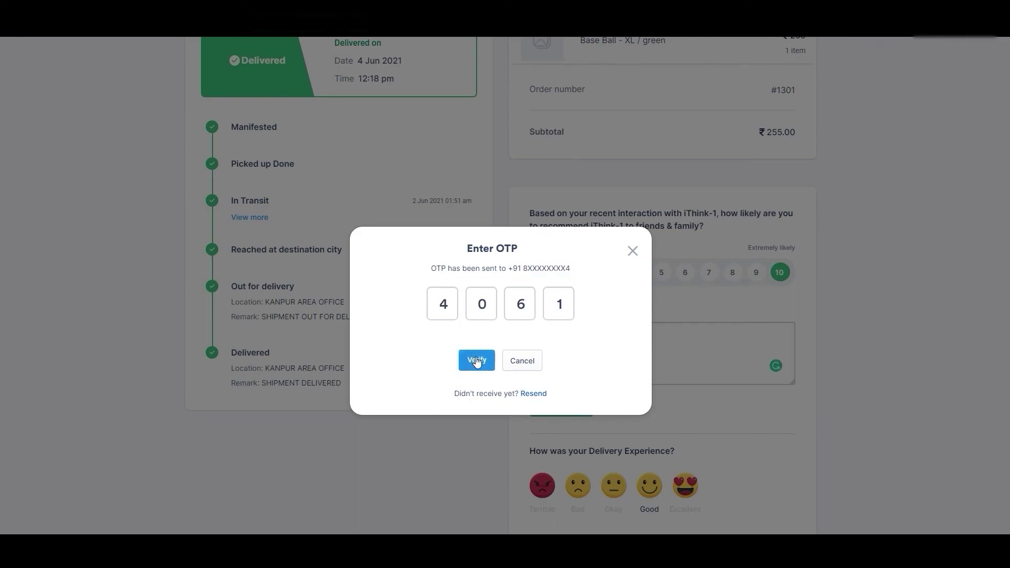
pyautogui.click(476, 362)
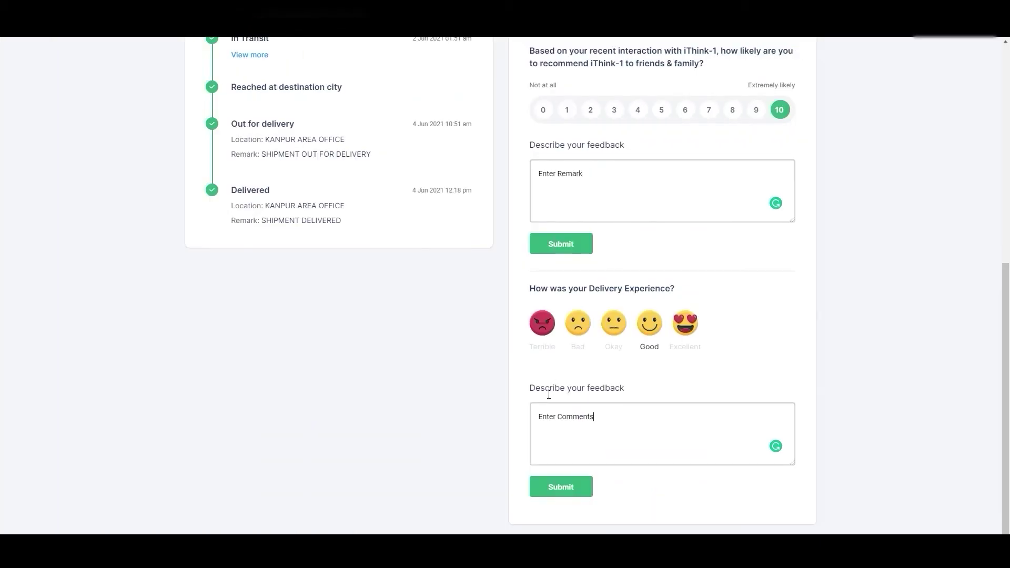
# - Rate the delivery experience Excellent and submit it, bringing up the OTP prompt
pyautogui.moveTo(530, 289); pyautogui.dragTo(675, 299)
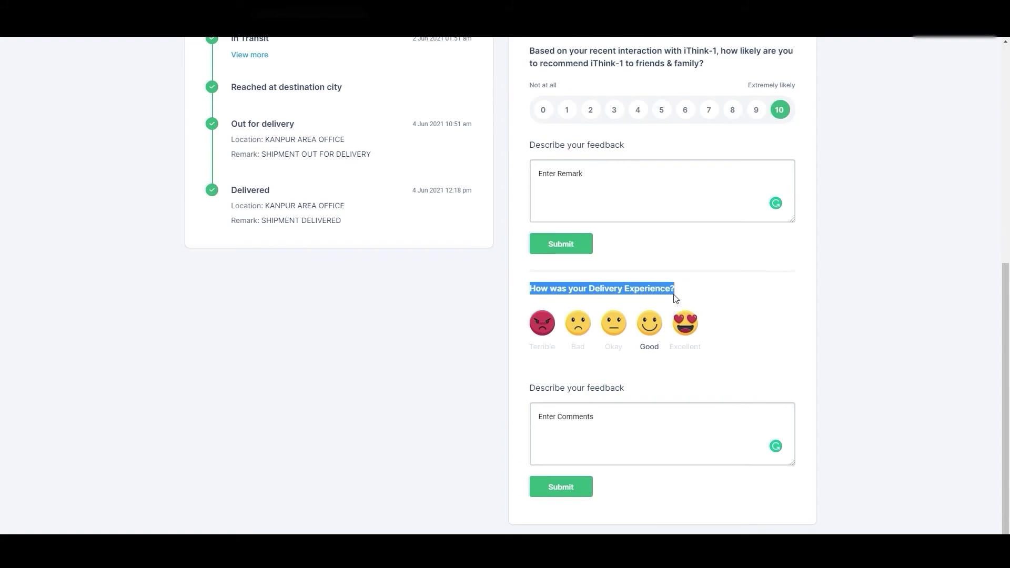
pyautogui.click(678, 335)
pyautogui.click(669, 319)
pyautogui.moveTo(627, 415); pyautogui.dragTo(542, 418)
pyautogui.click(545, 416)
pyautogui.click(564, 486)
pyautogui.moveTo(528, 269); pyautogui.dragTo(575, 277)
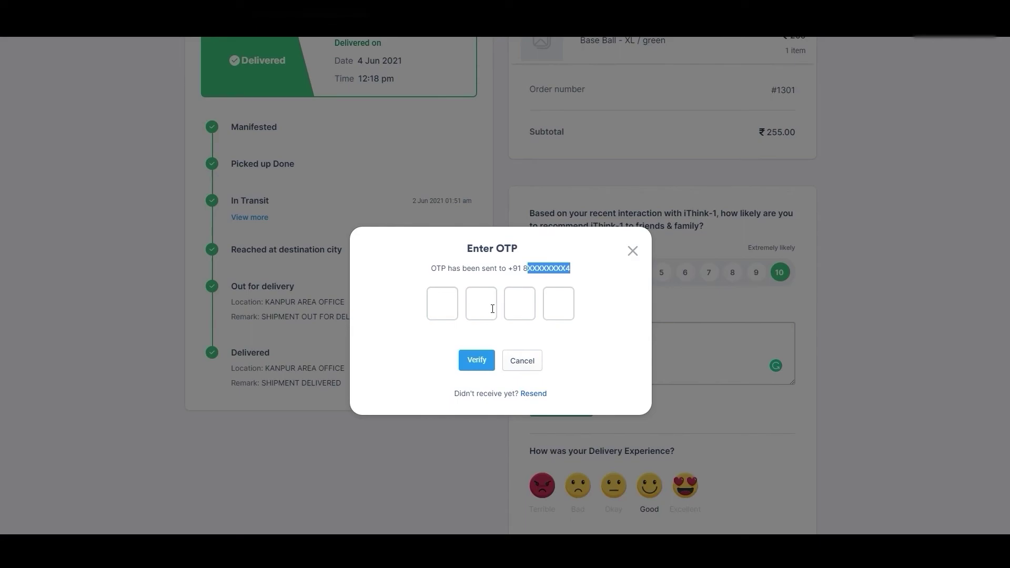
# - Enter the four-digit one-time code and verify it
pyautogui.click(451, 308)
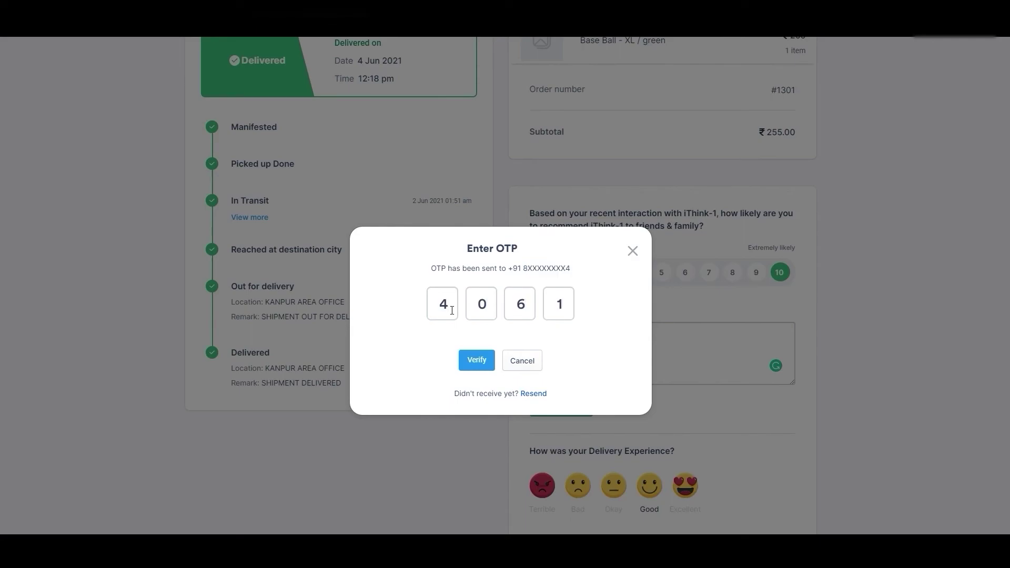
pyautogui.click(477, 361)
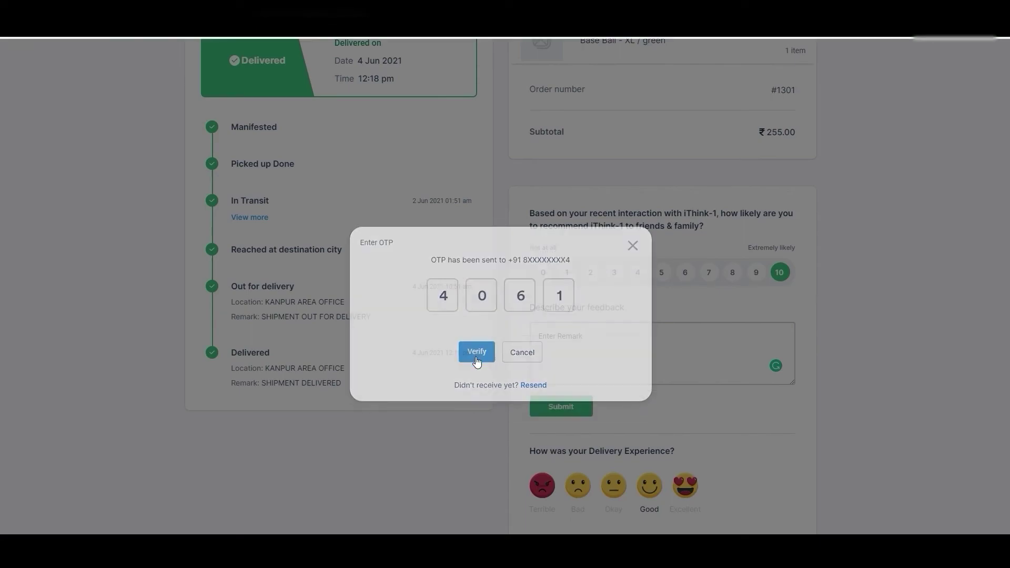